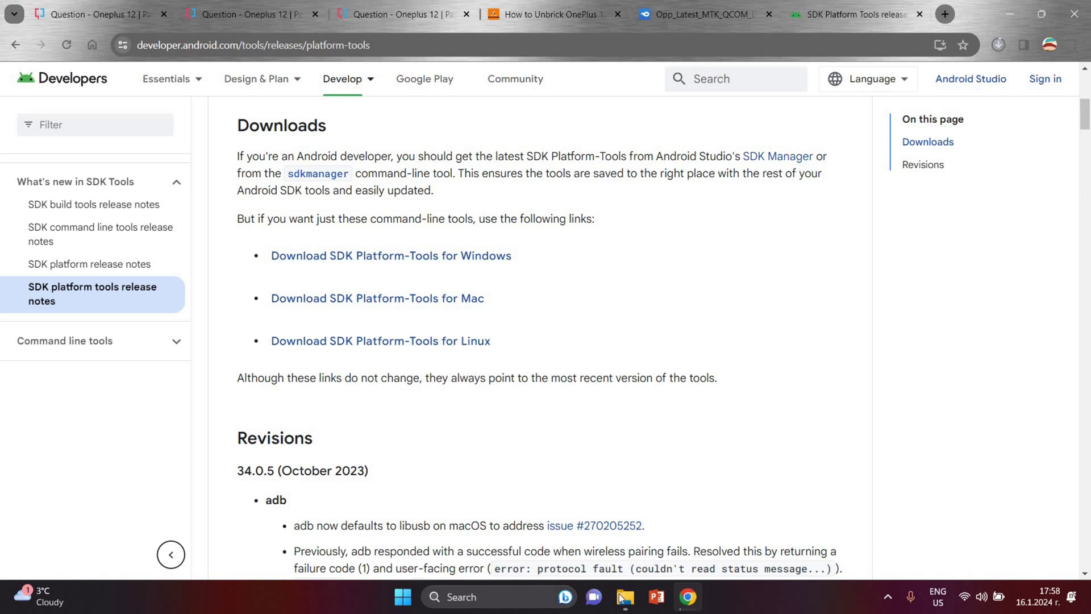
Step: Switch to File Explorer and look through the contents of the platform-tools folder inside platform-tools_r31.0.0-windows
mouse_move(628, 592)
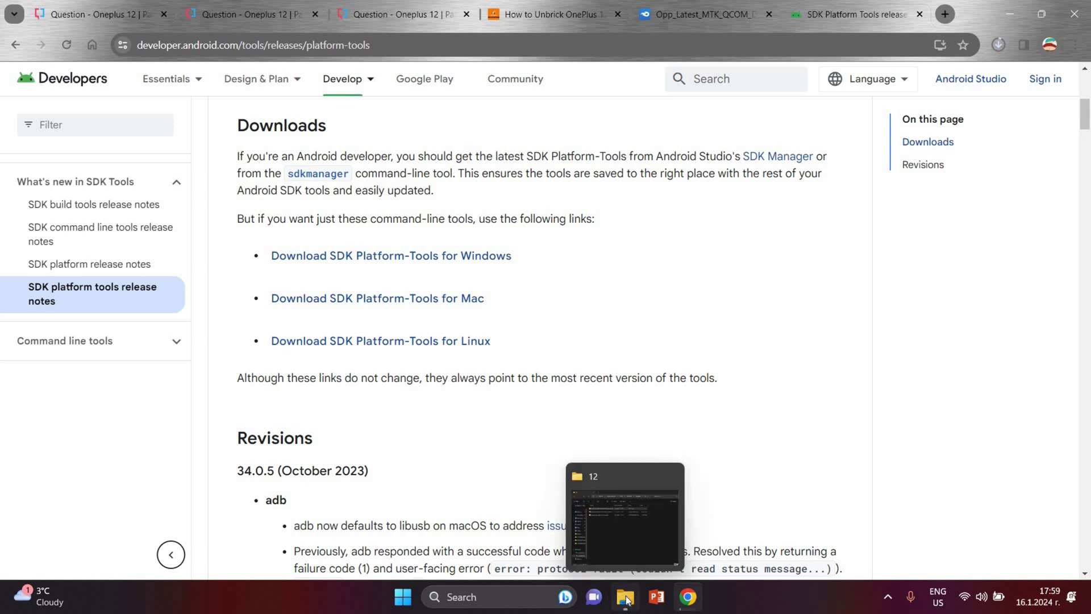
click(615, 568)
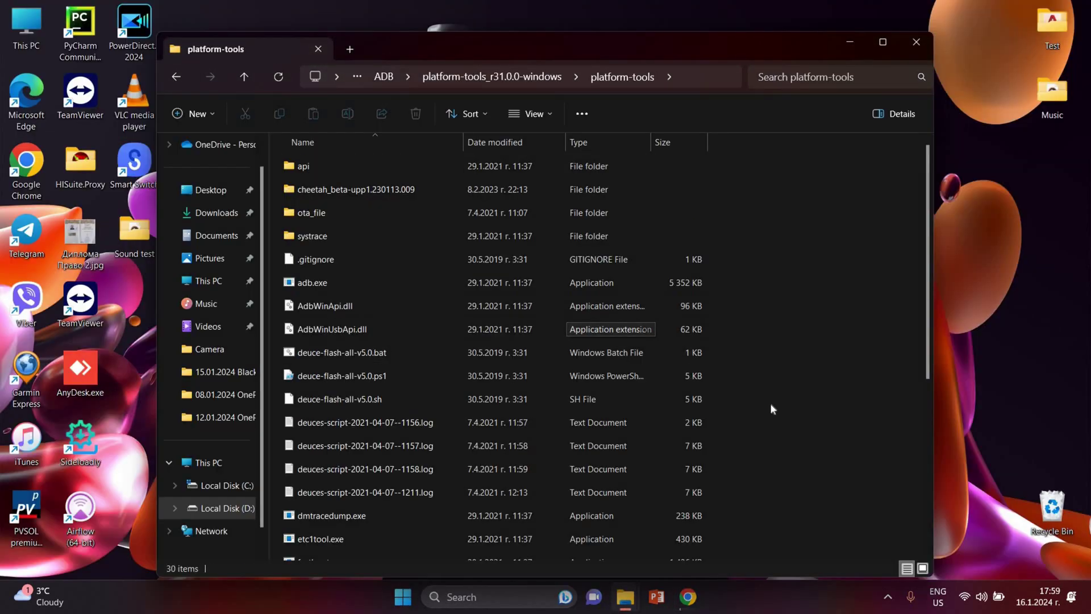
scroll(768, 404, down, 1)
scroll(770, 409, down, 3)
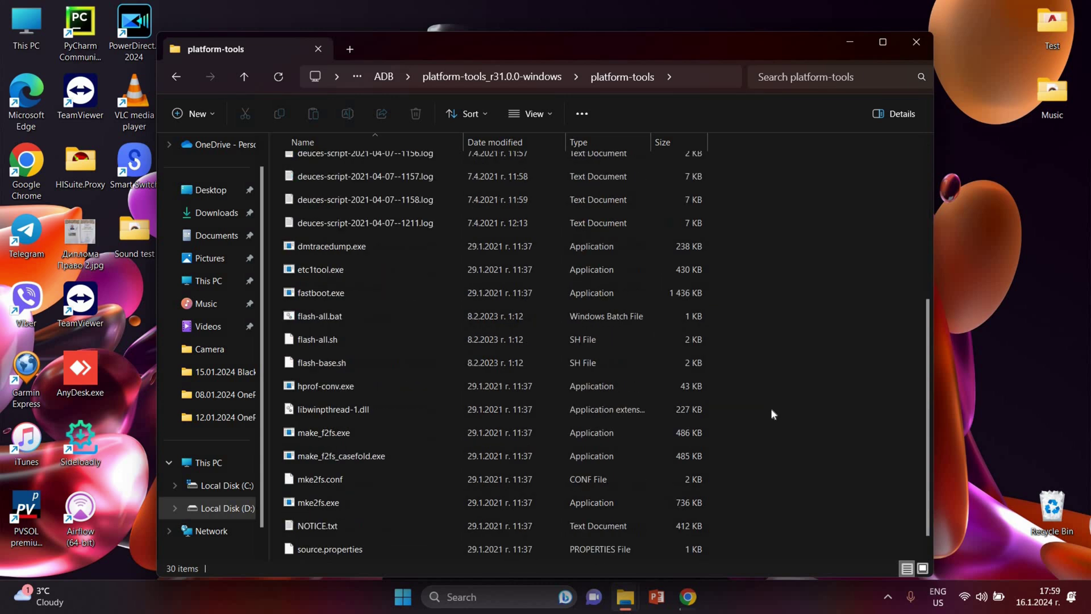
scroll(771, 409, up, 2)
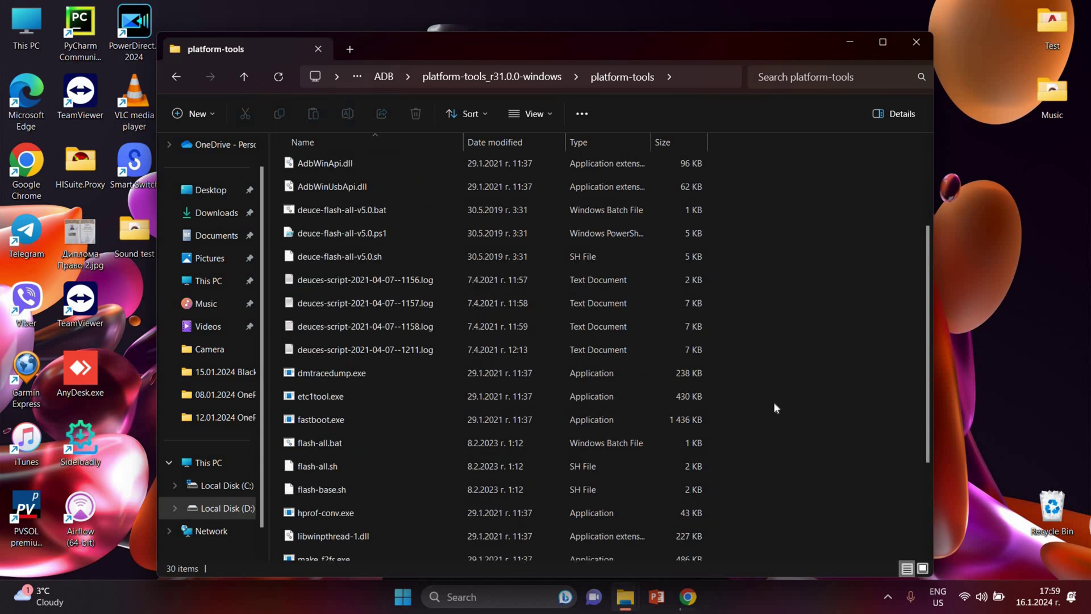
scroll(774, 407, down, 2)
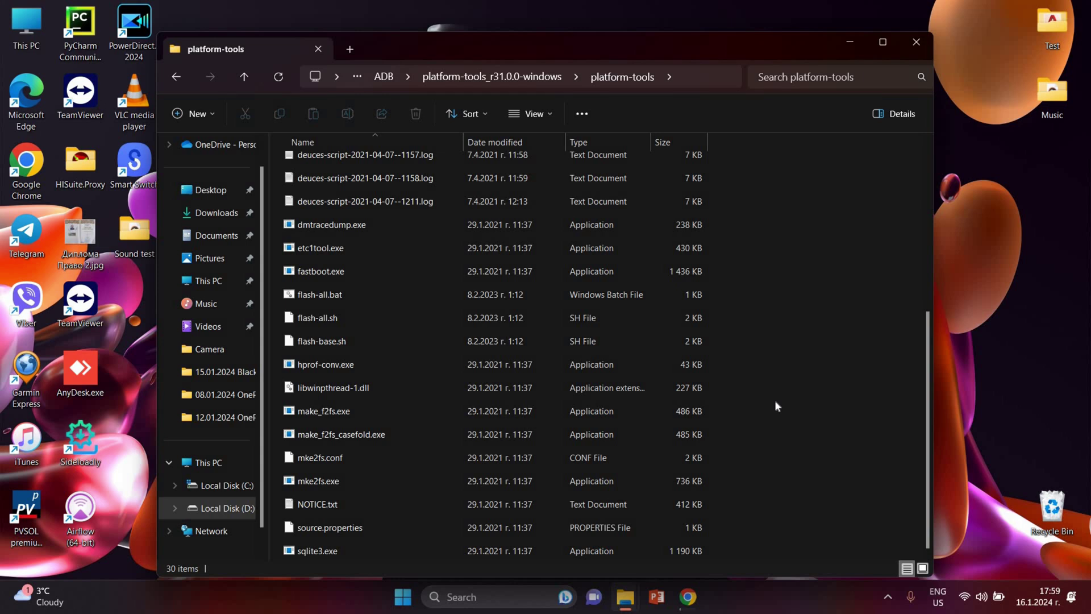
scroll(756, 318, up, 4)
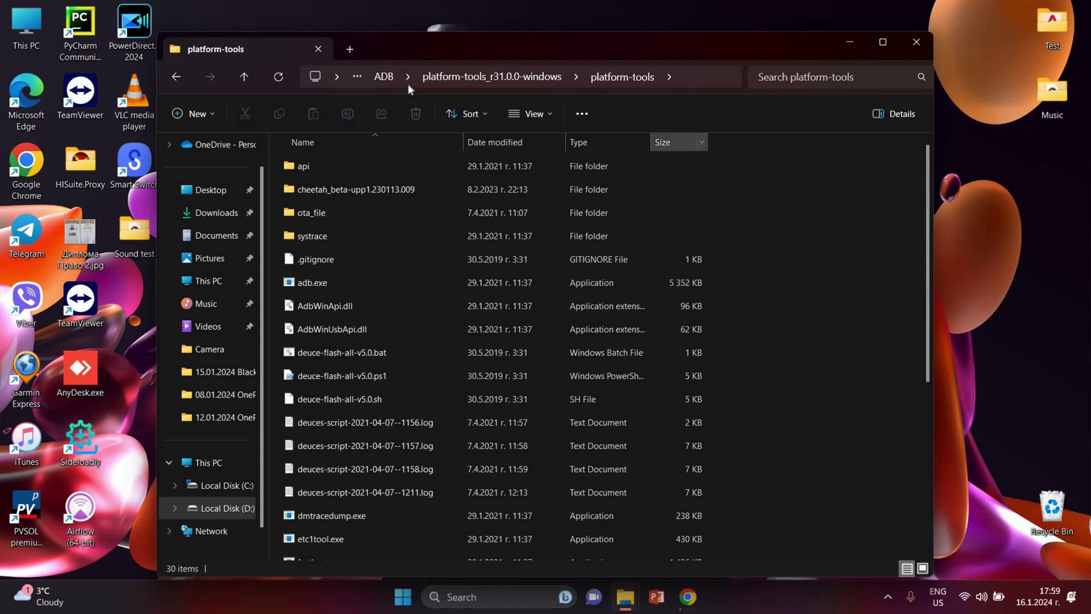
Step: Open a command prompt in the platform-tools folder and list the connected devices with "adb devices"
click(687, 76)
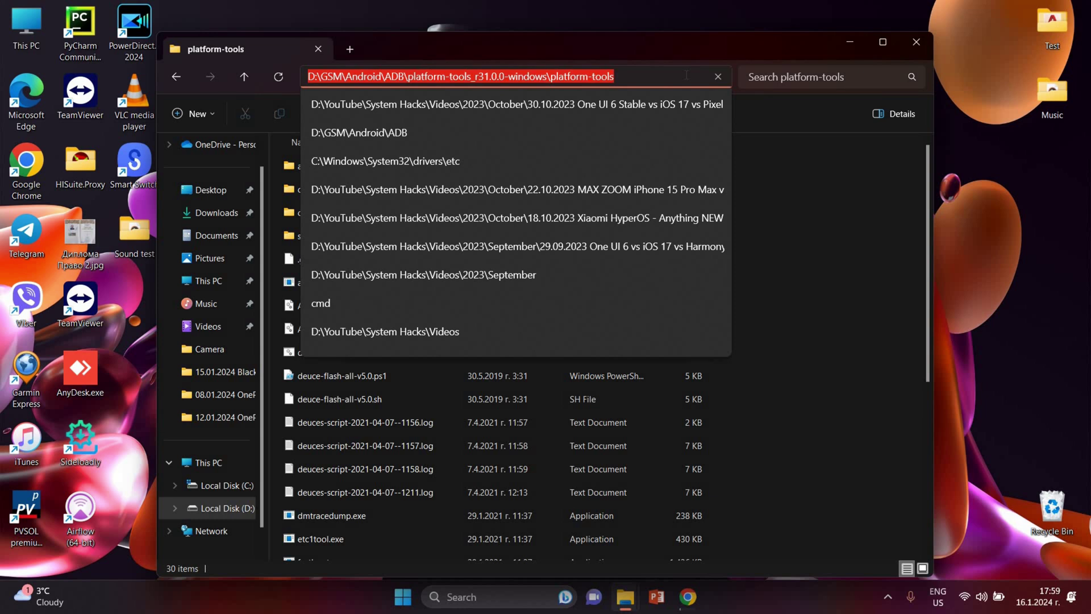
text(cmd)
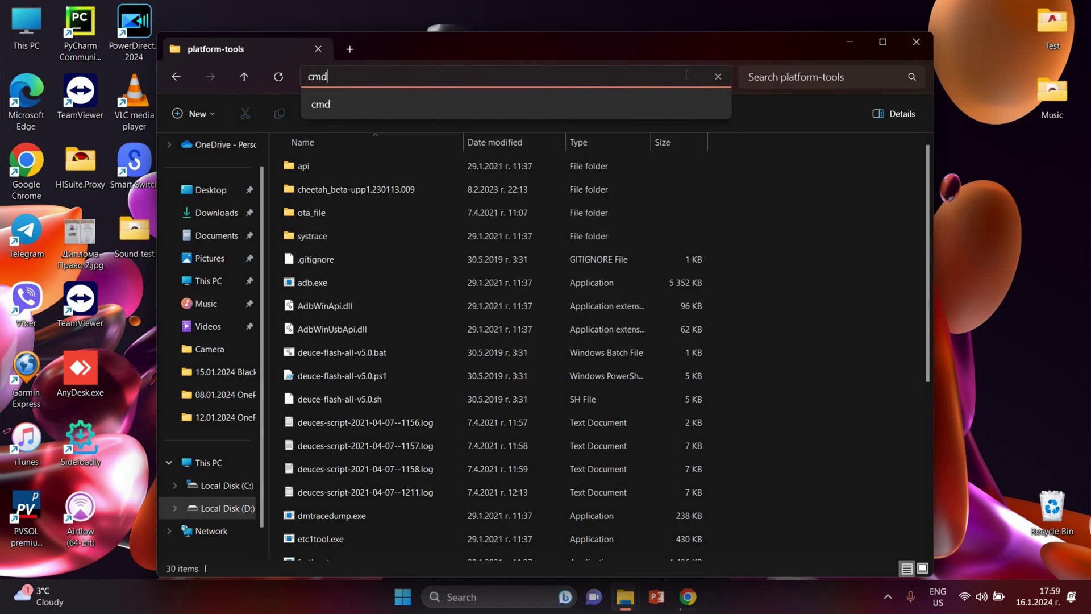
key(Return)
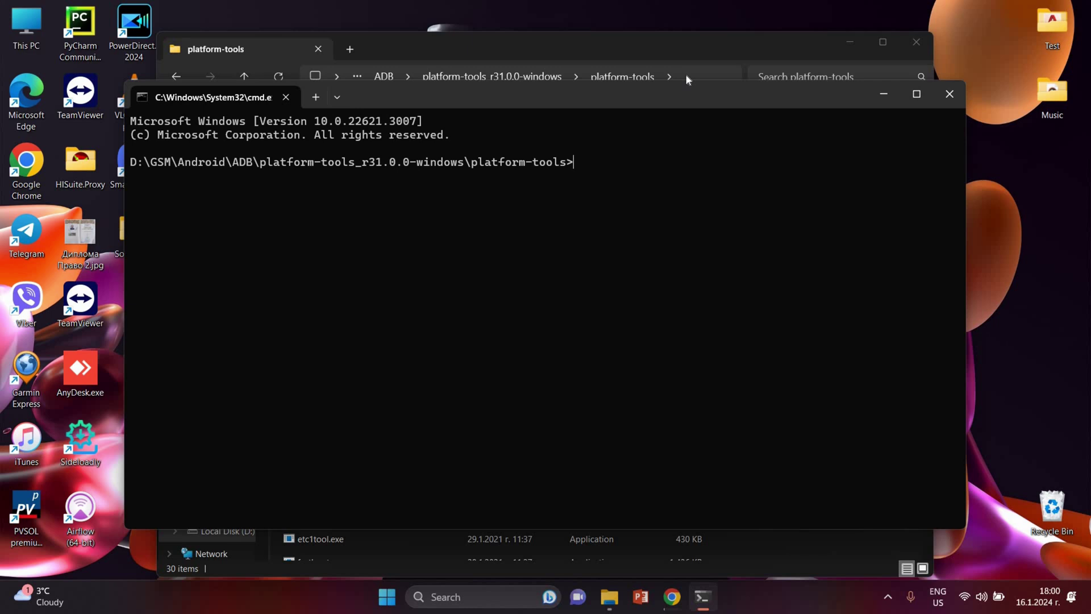
text(adb devices)
key(Return)
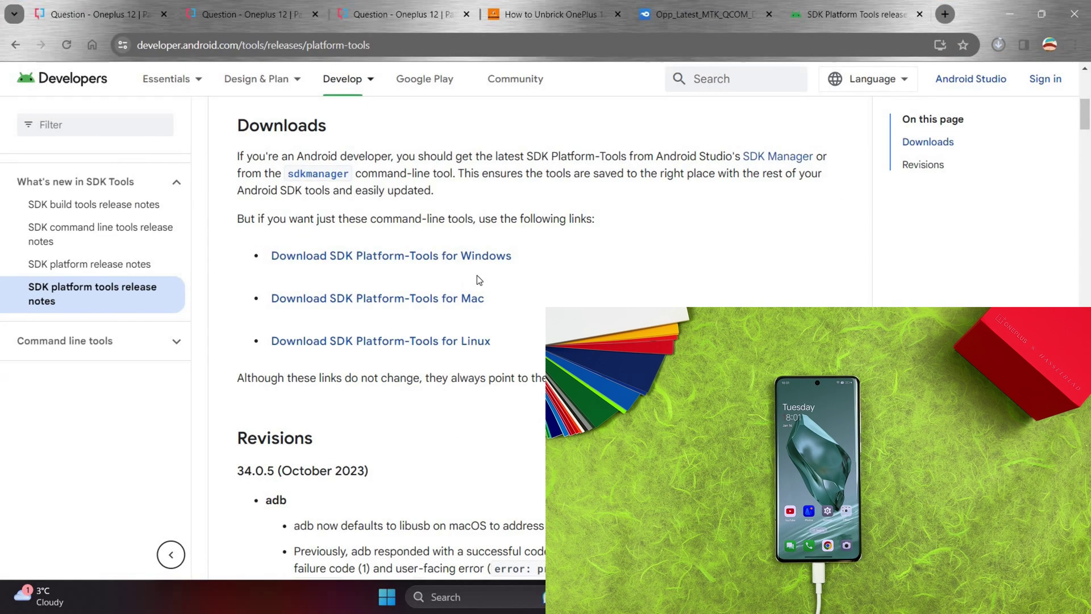
Step: Copy "adb reboot bootloader" from post #106 of the XDA OnePlus 12 thread and run it in the command prompt
click(250, 7)
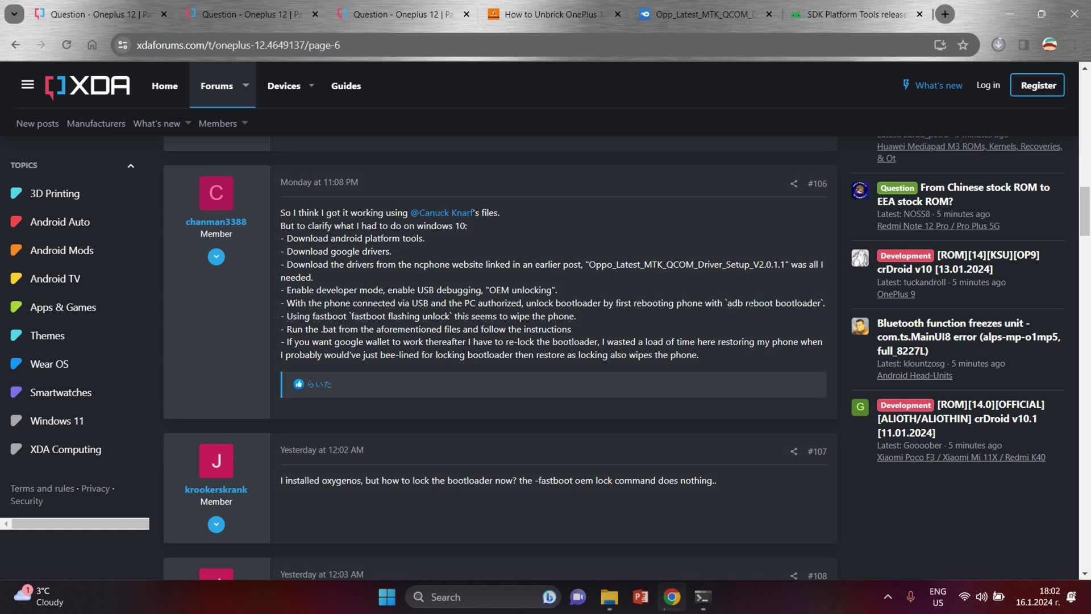
drag(727, 303, 819, 303)
key(ctrl+c)
right_click(813, 307)
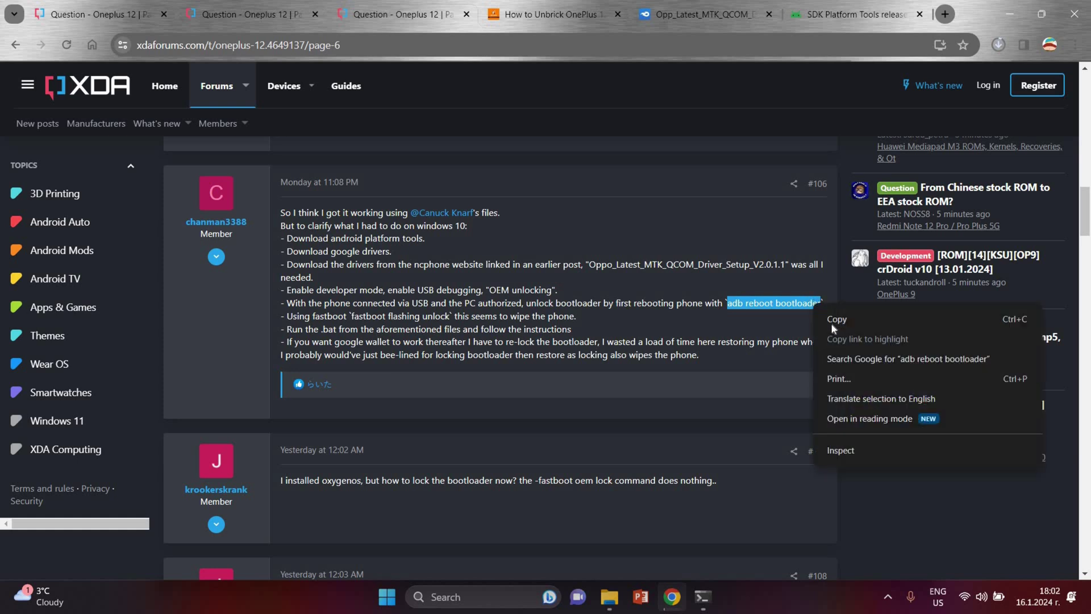
click(725, 519)
click(703, 596)
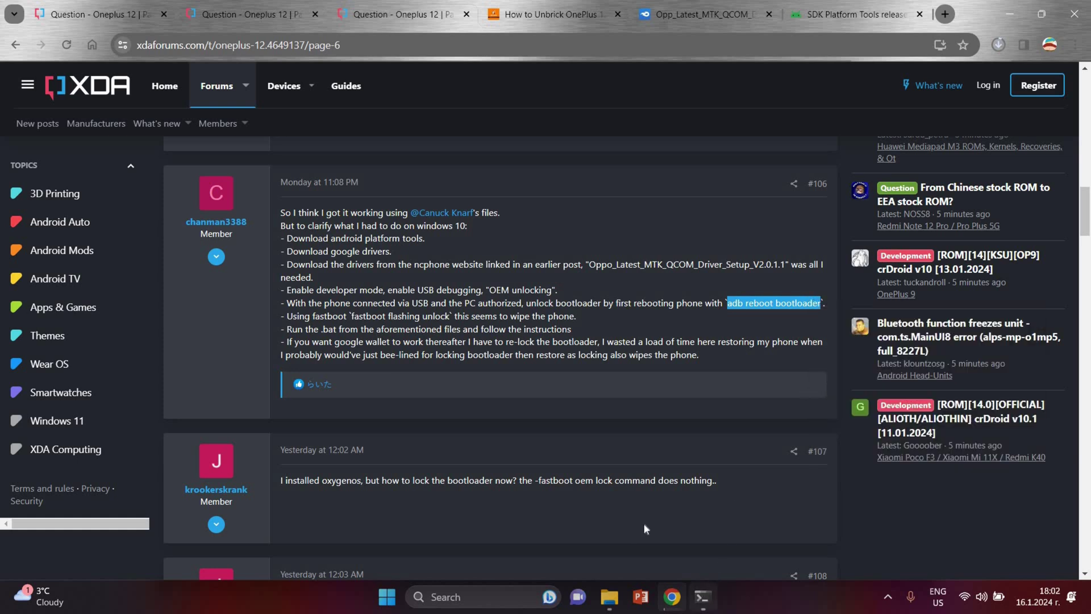
key(ctrl+v)
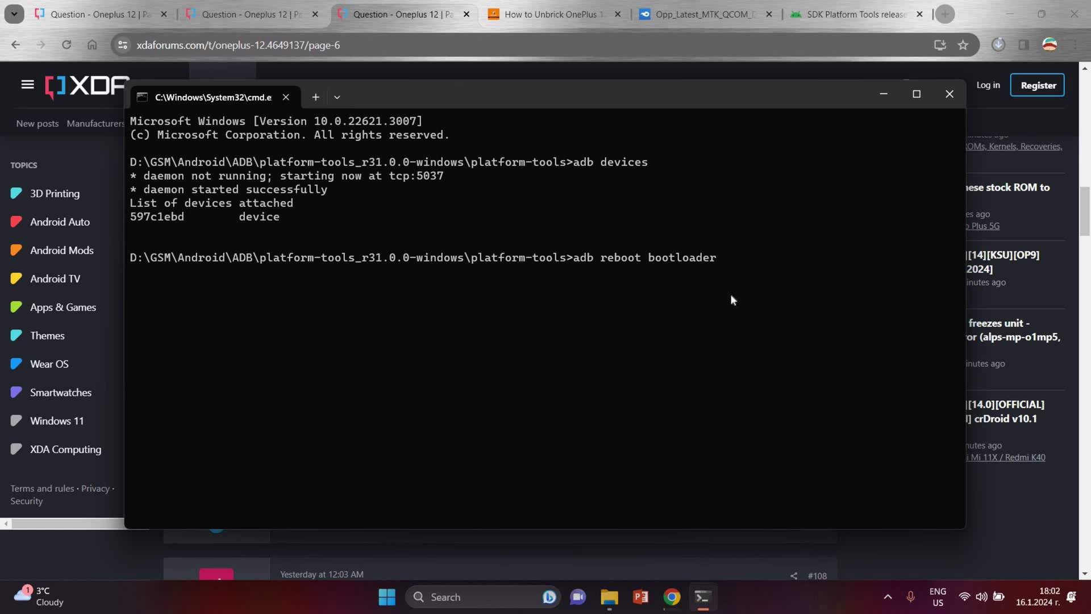
key(Return)
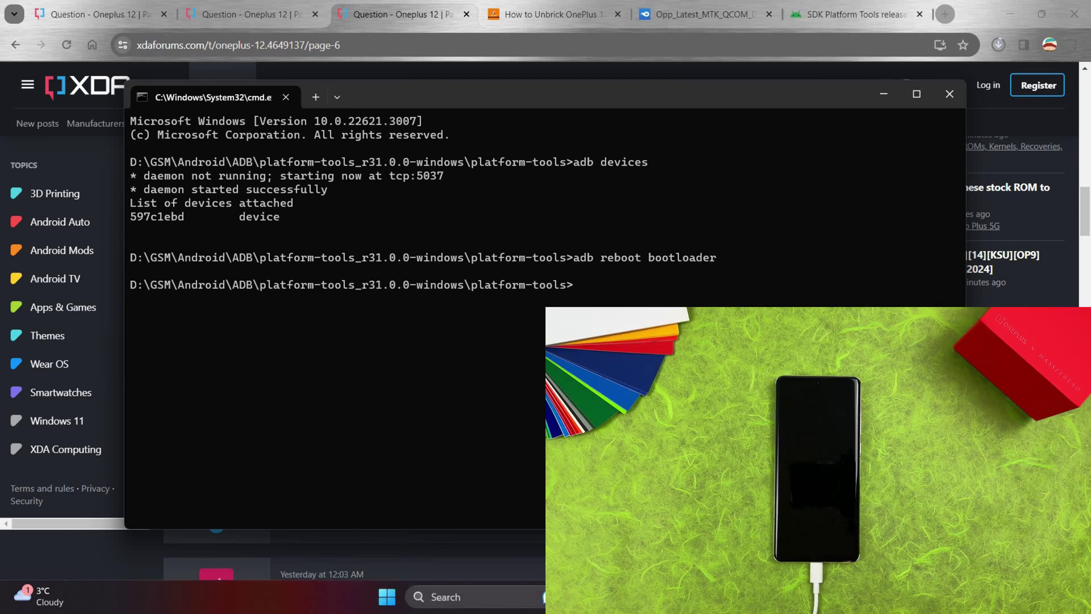
Step: Copy "fastboot flashing unlock" from the same forum post and run it in the command prompt
key(alt+Tab)
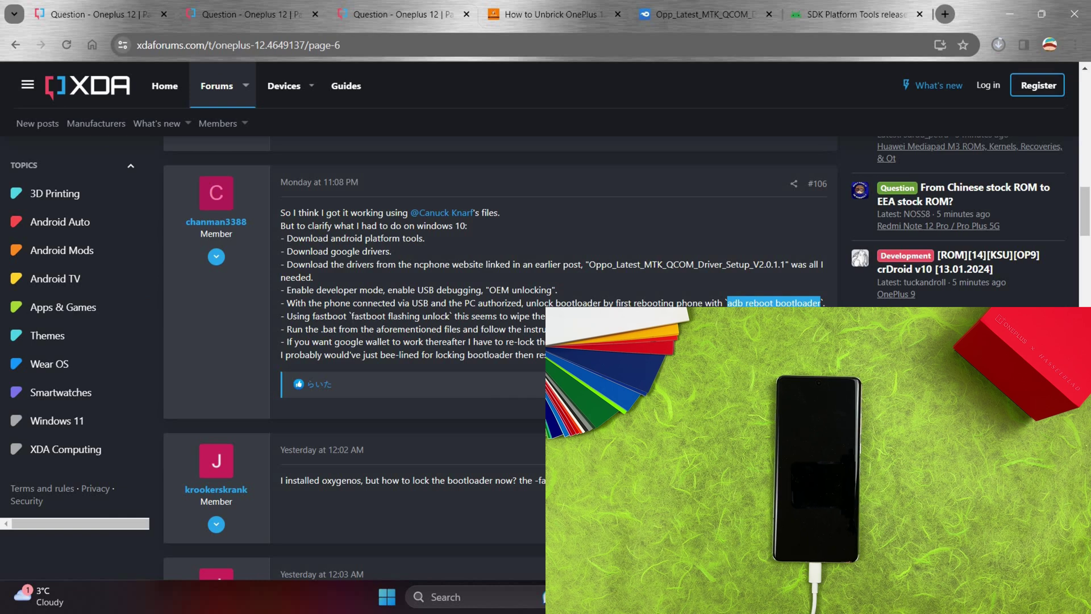
drag(352, 316, 450, 316)
key(ctrl+c)
right_click(439, 323)
click(452, 331)
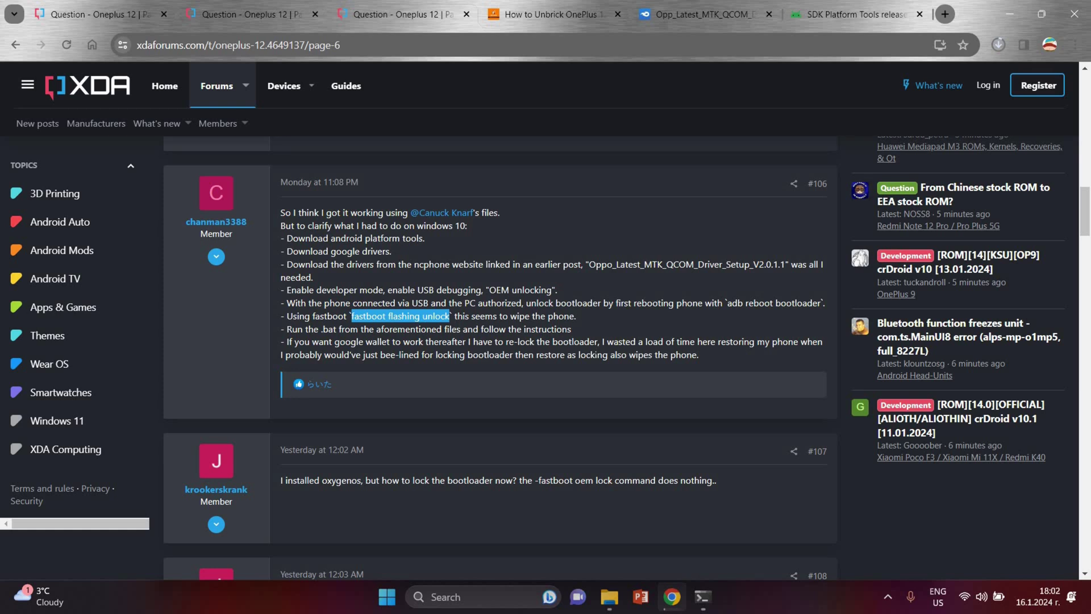
key(alt+Tab)
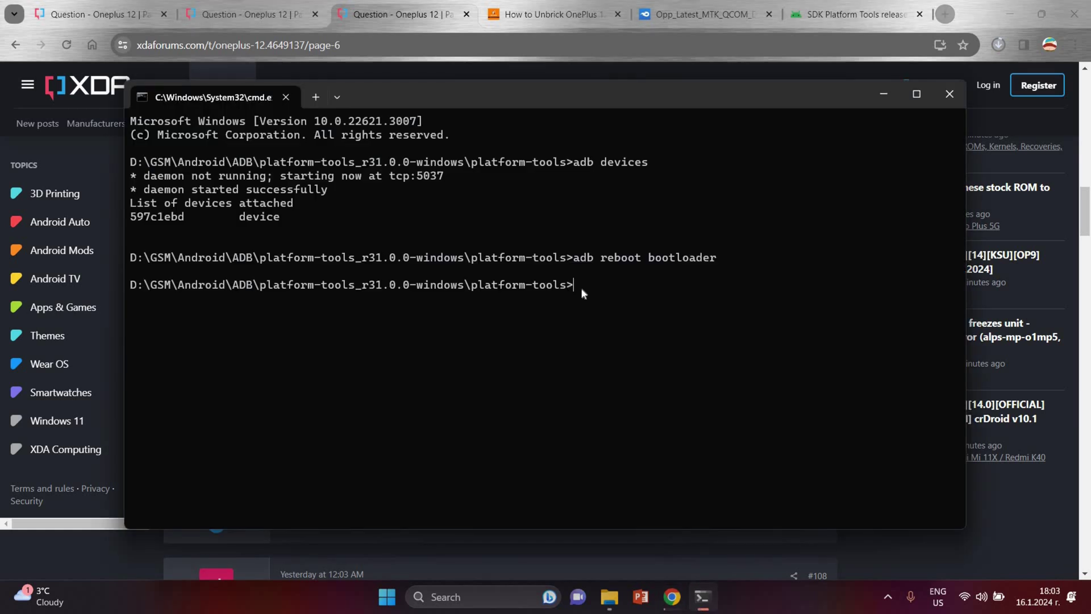
key(ctrl+v)
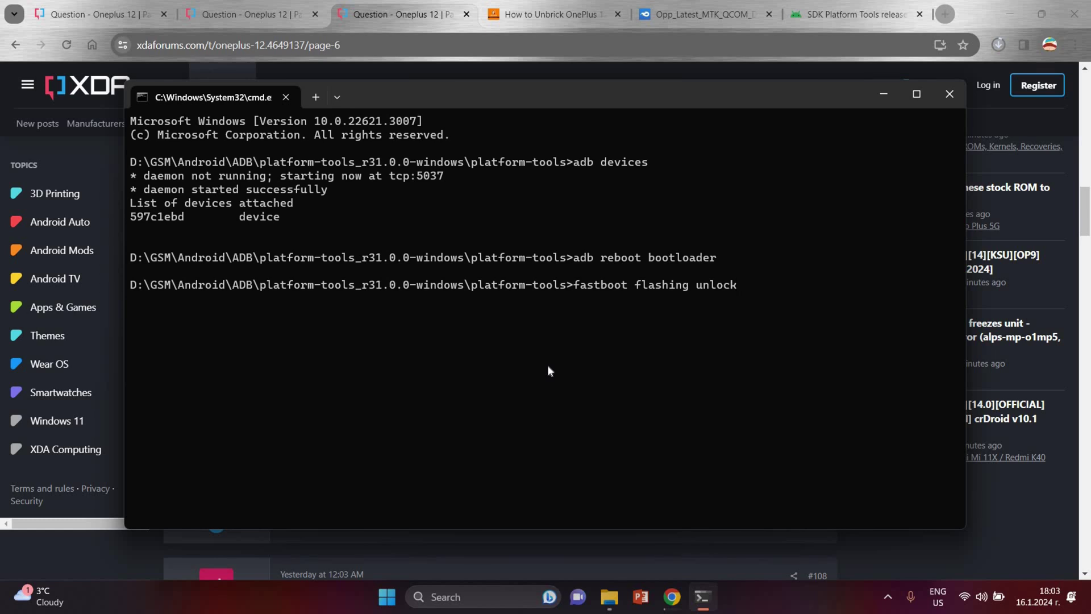
key(Return)
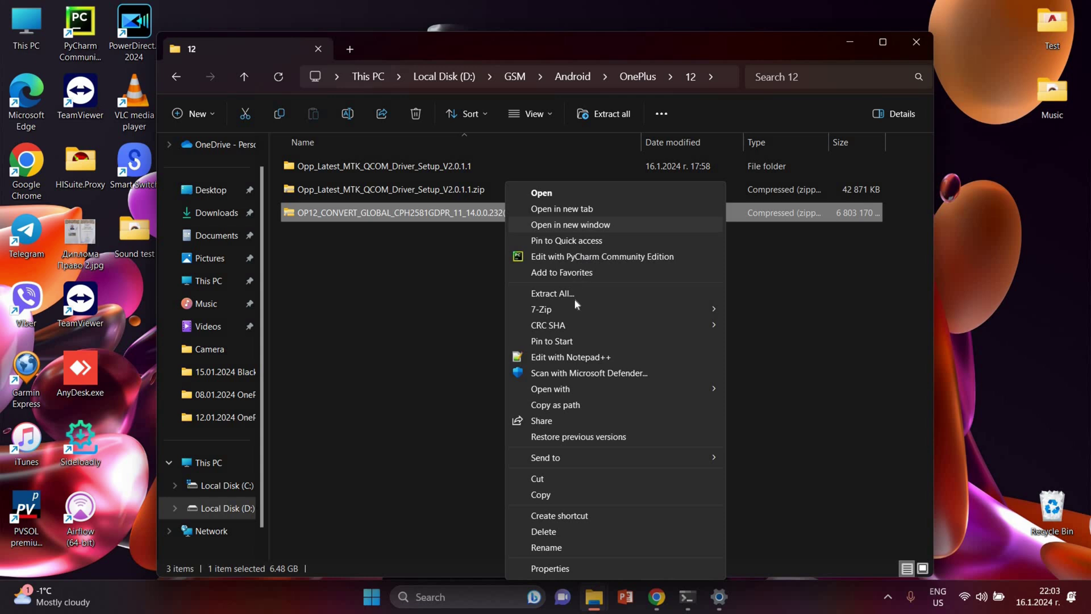
Step: Extract OP12_CONVERT_GLOBAL_CPH2581GDPR_11_14.0.0.232(2).zip into a folder of the same name with 7-Zip and open the ROM folder inside
mouse_move(585, 312)
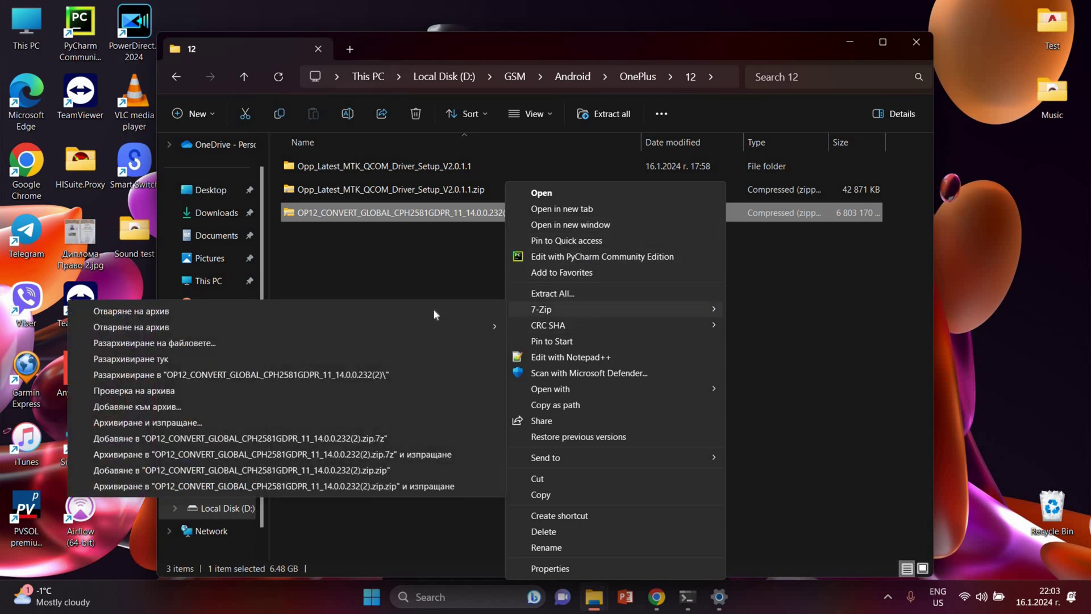
click(360, 370)
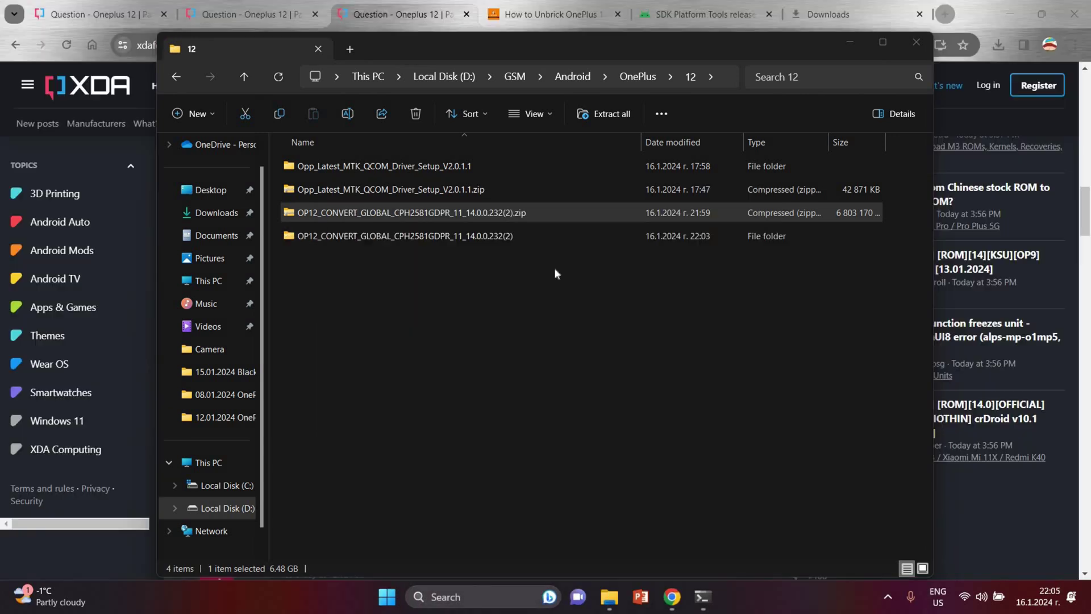
double_click(492, 241)
double_click(400, 170)
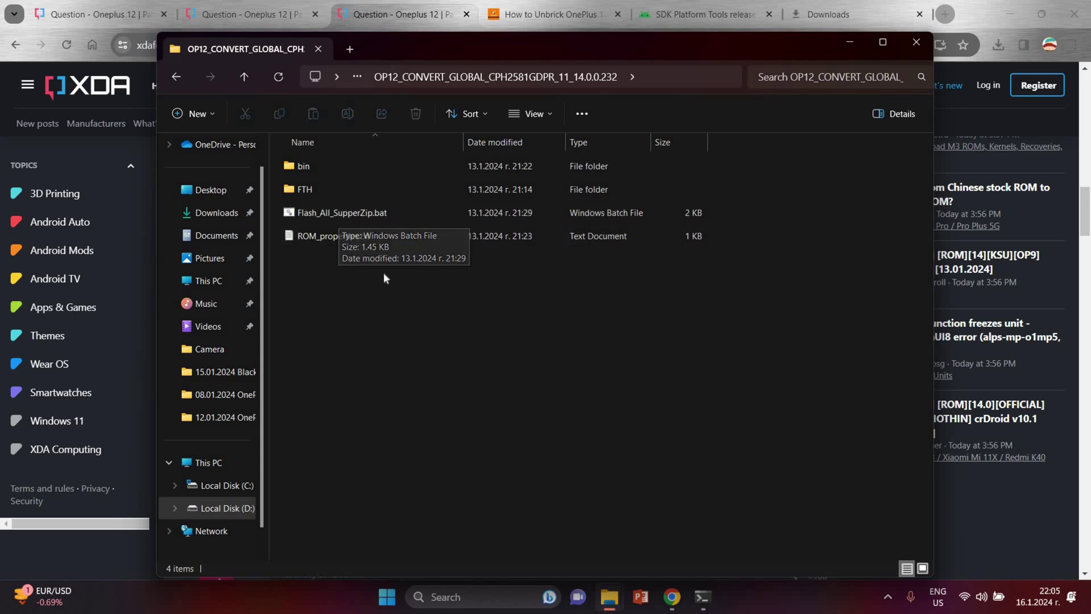
Step: Run Flash_All_SupperZip.bat and continue through its pauses for flashing, rebooting into fastboot and formatting data until the script closes
click(374, 211)
double_click(374, 211)
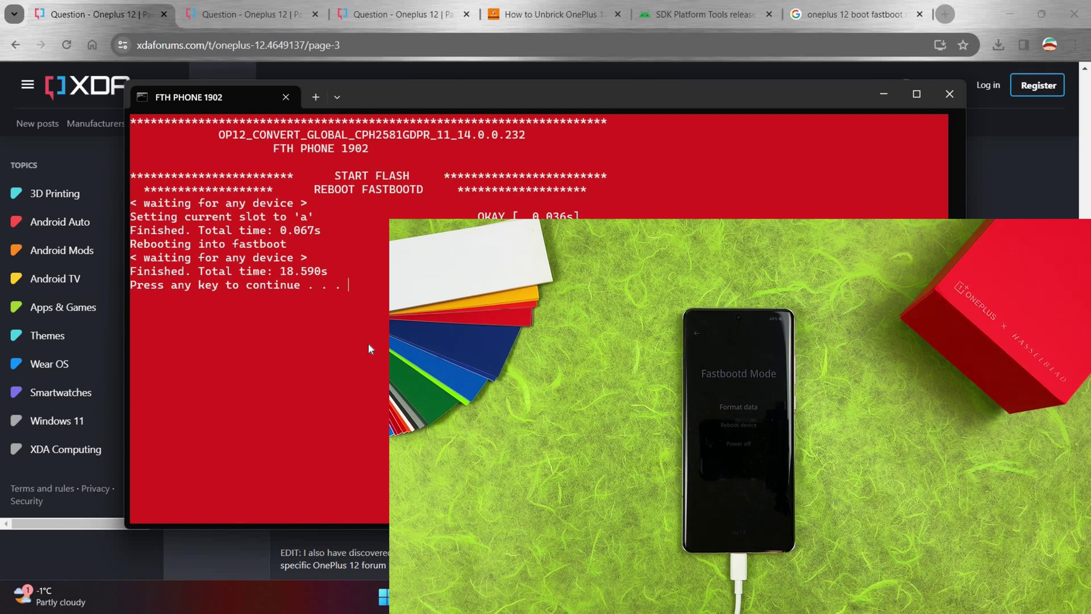
key(Return)
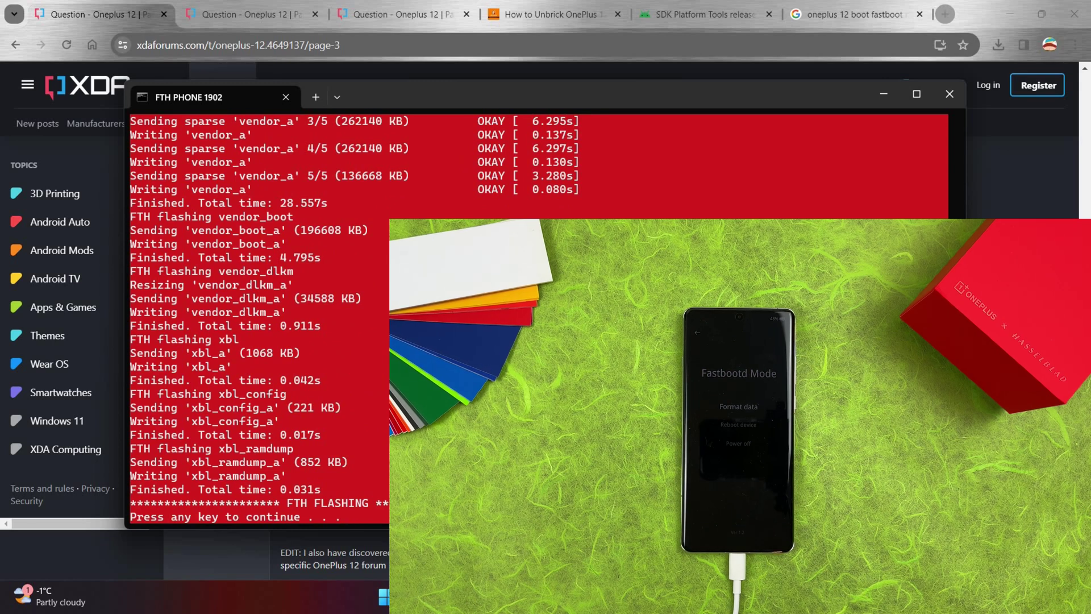
key(Return)
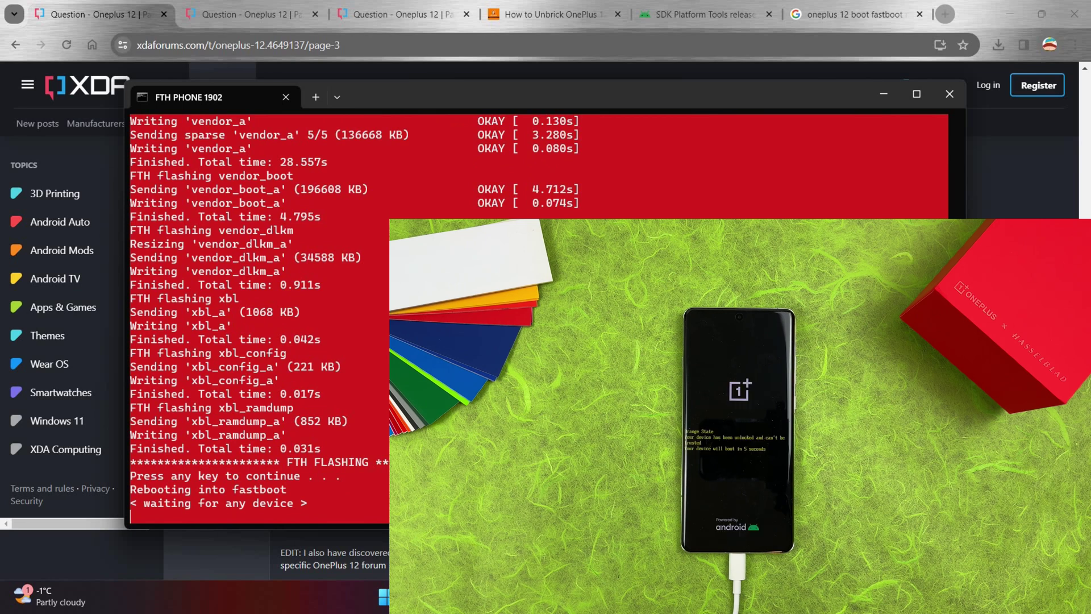
key(Return)
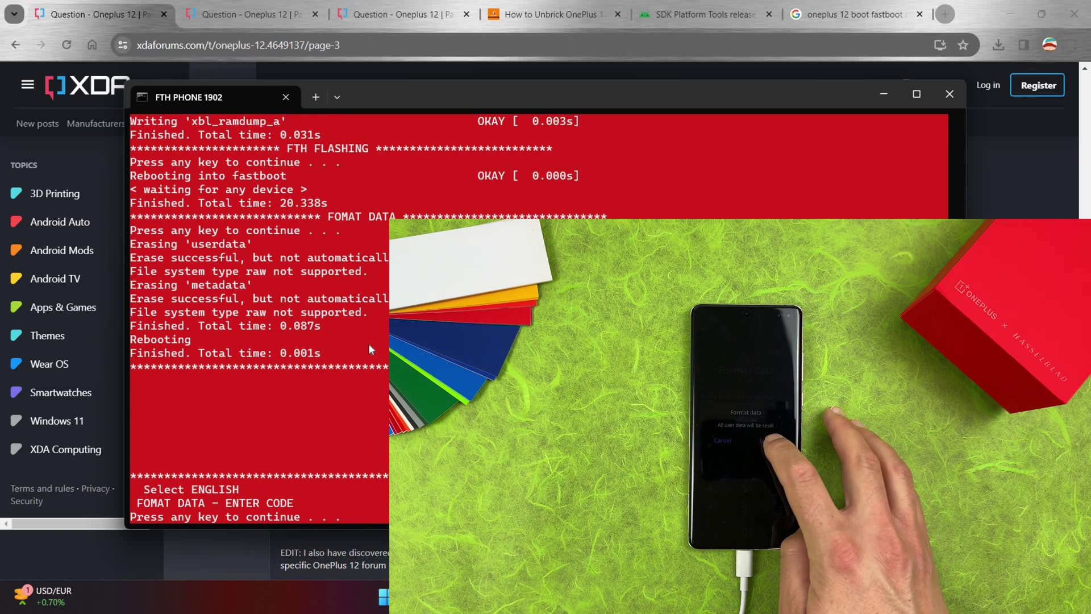
key(Return)
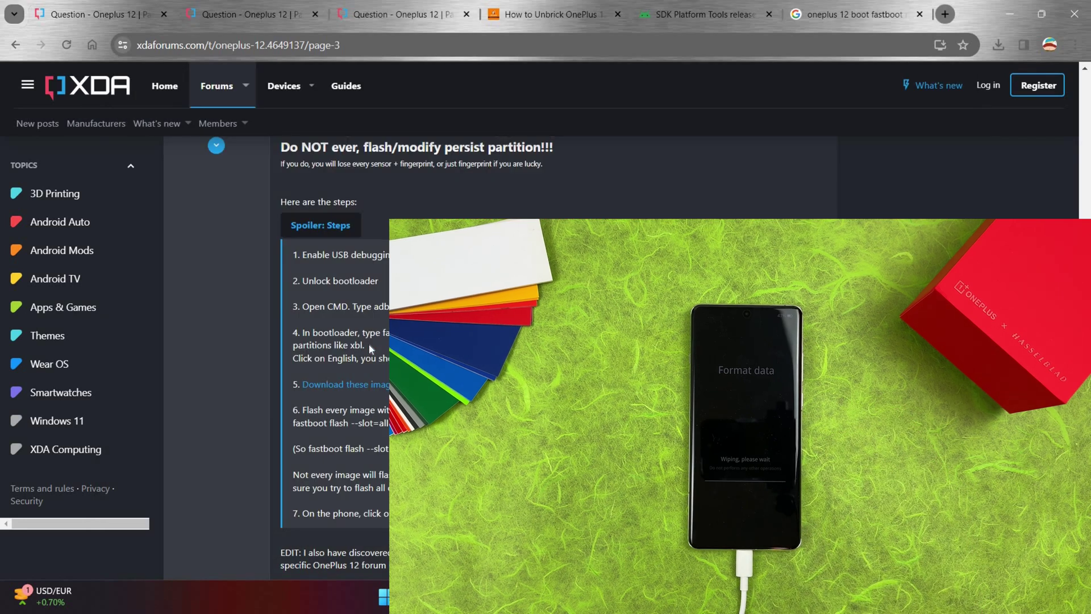